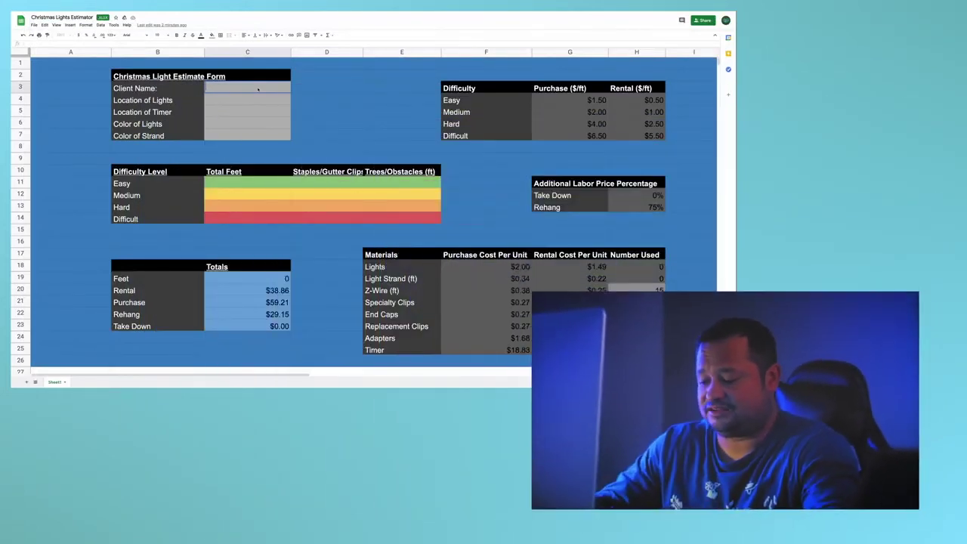
Enter the client's name in the estimate form and set the location of lights to "Front & Both sides"
{"action": "type", "text": "Mr"}
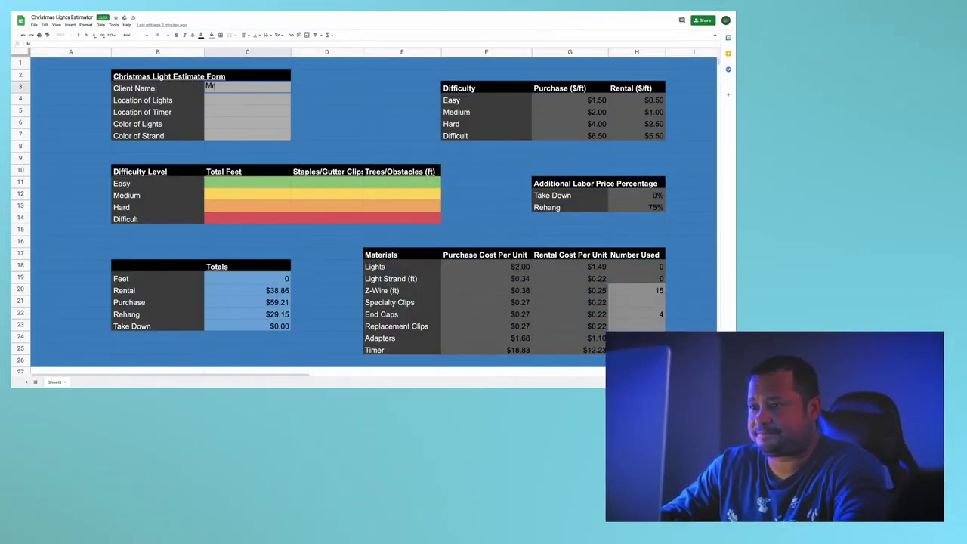
{"action": "type", "text": ". Smith"}
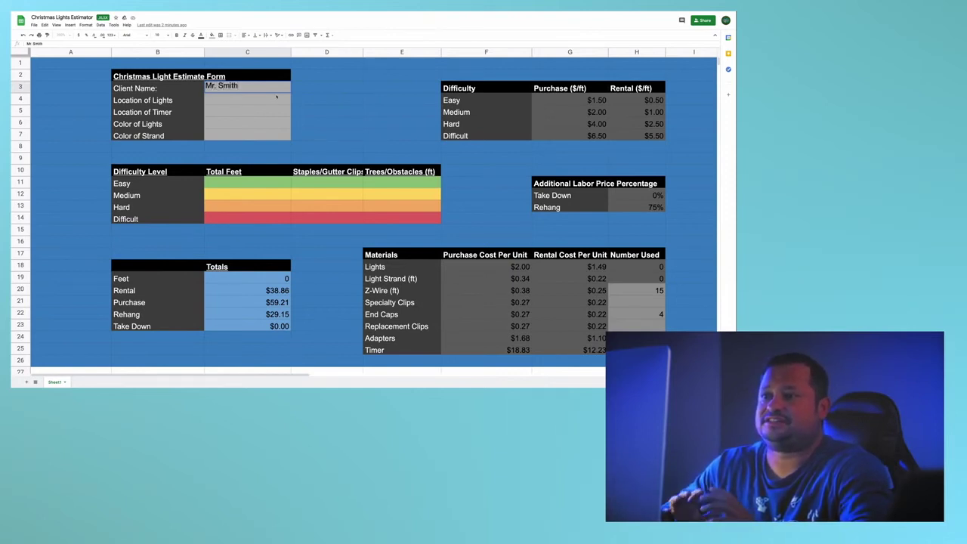
{"action": "key", "text": "Return"}
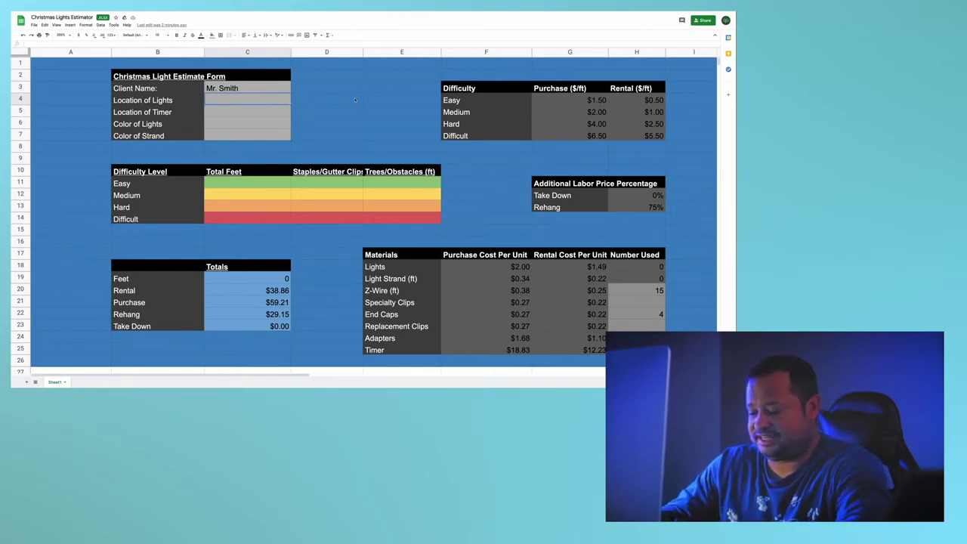
{"action": "type", "text": "Fr"}
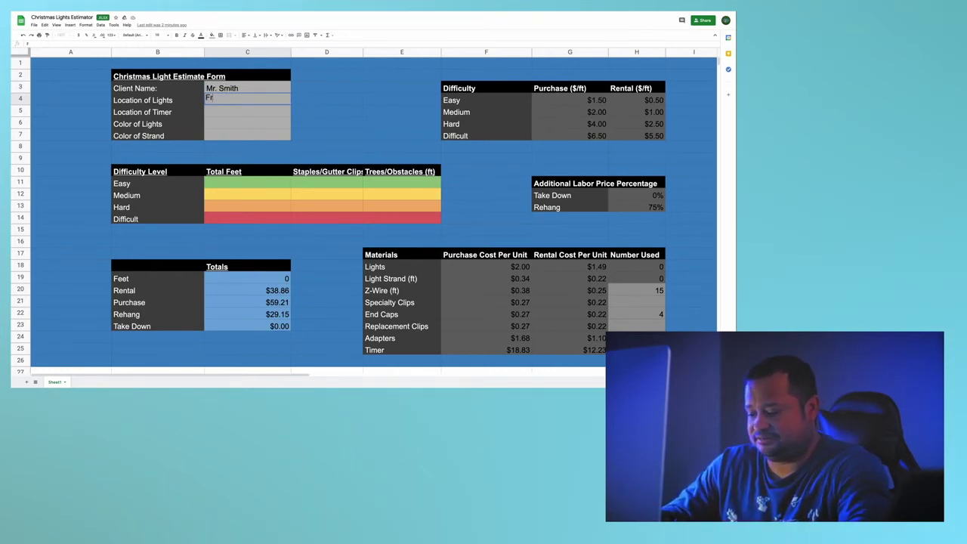
{"action": "type", "text": "ont & Both"}
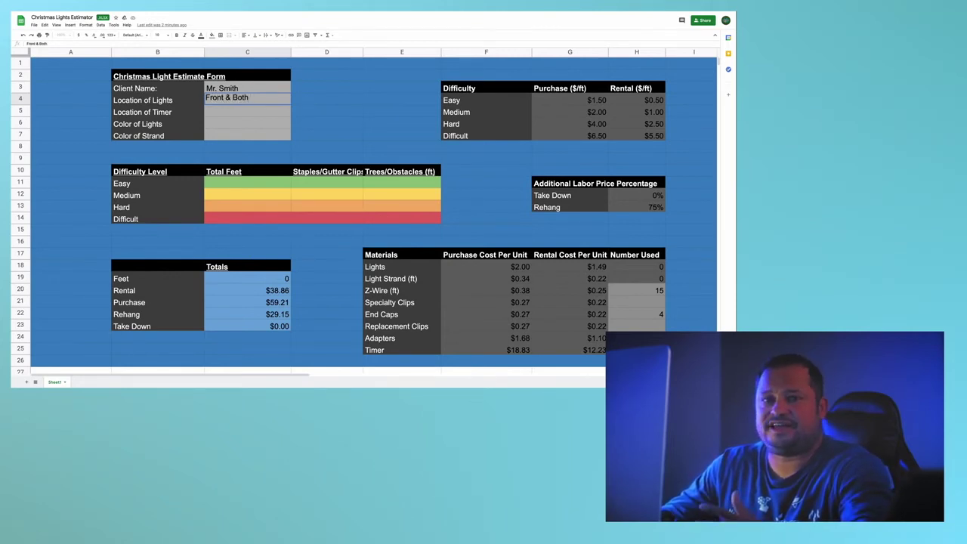
{"action": "type", "text": " sides"}
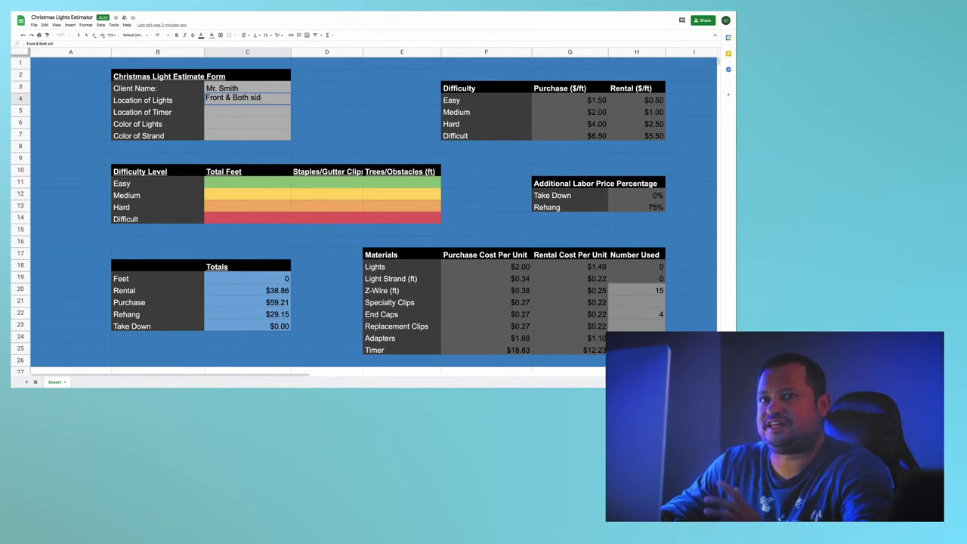
Set the location of the timer to "West side" in the estimate form
{"action": "left_click", "coordinate": [266, 111]}
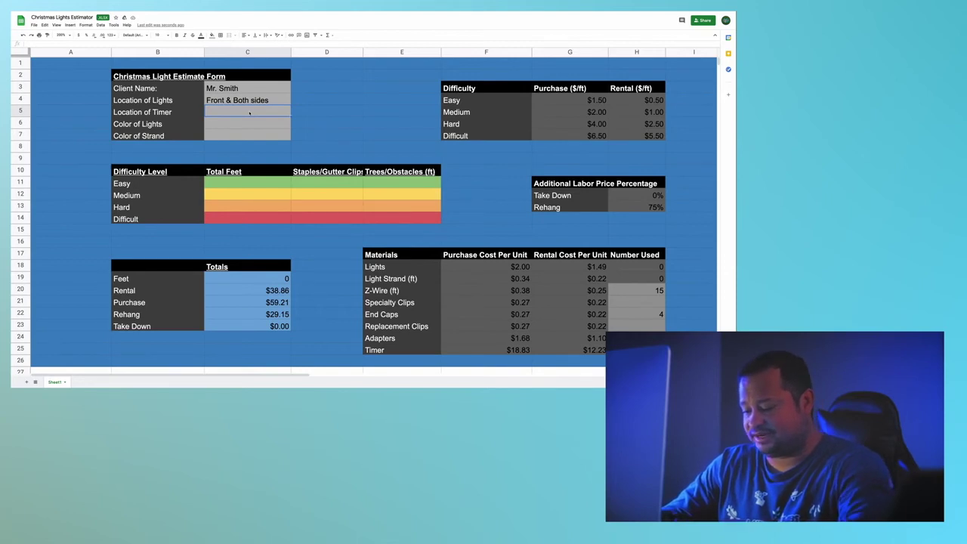
{"action": "type", "text": "West"}
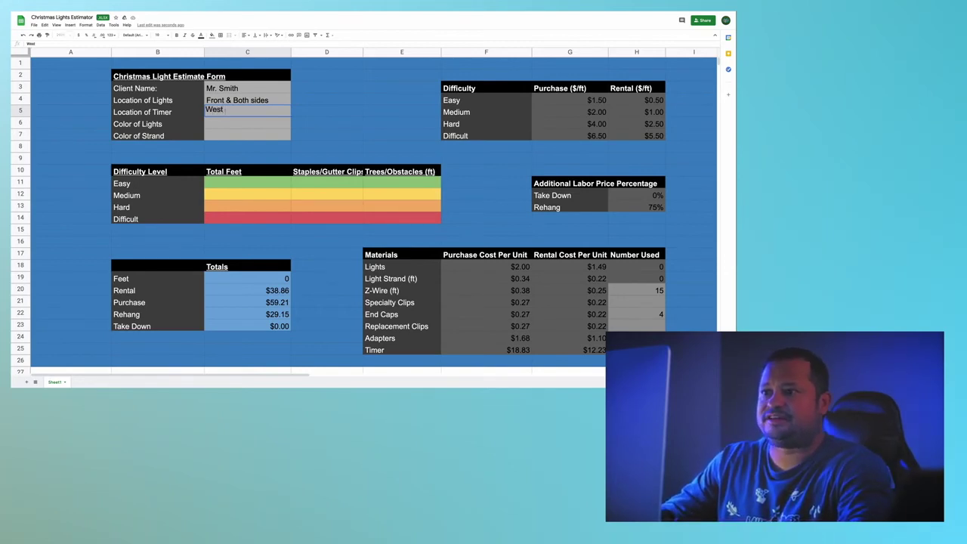
{"action": "type", "text": " side"}
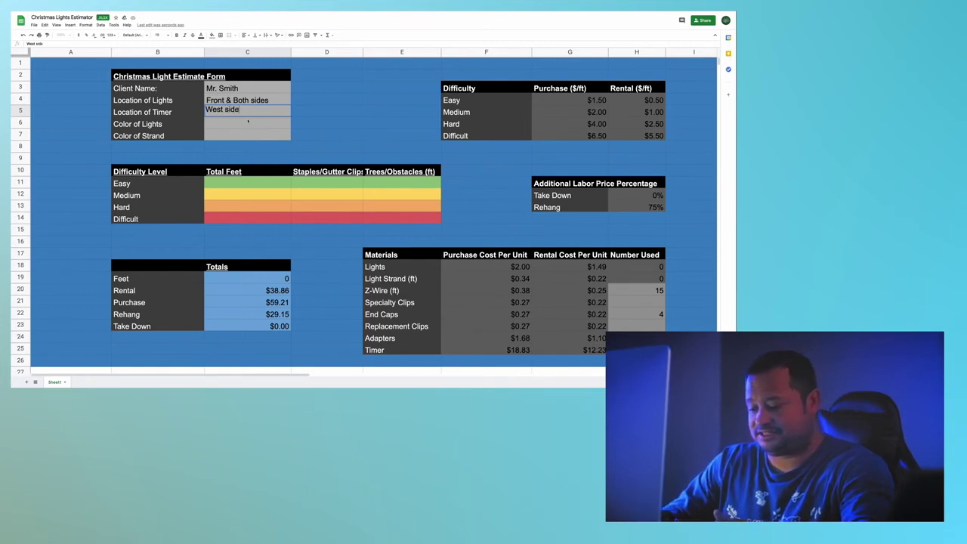
{"action": "key", "text": "Return"}
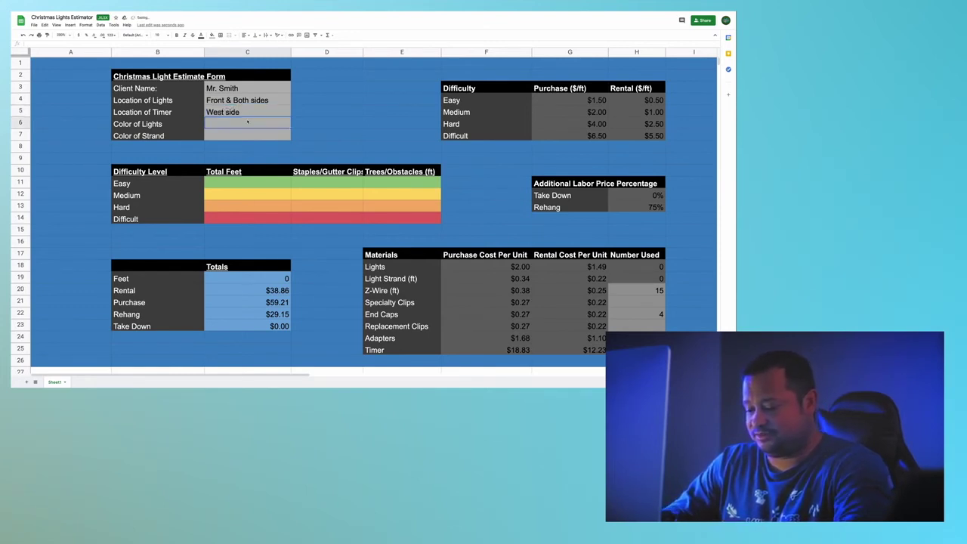
Set the color of lights to "Warm White" and the color of strand to "White"
{"action": "type", "text": "Wa"}
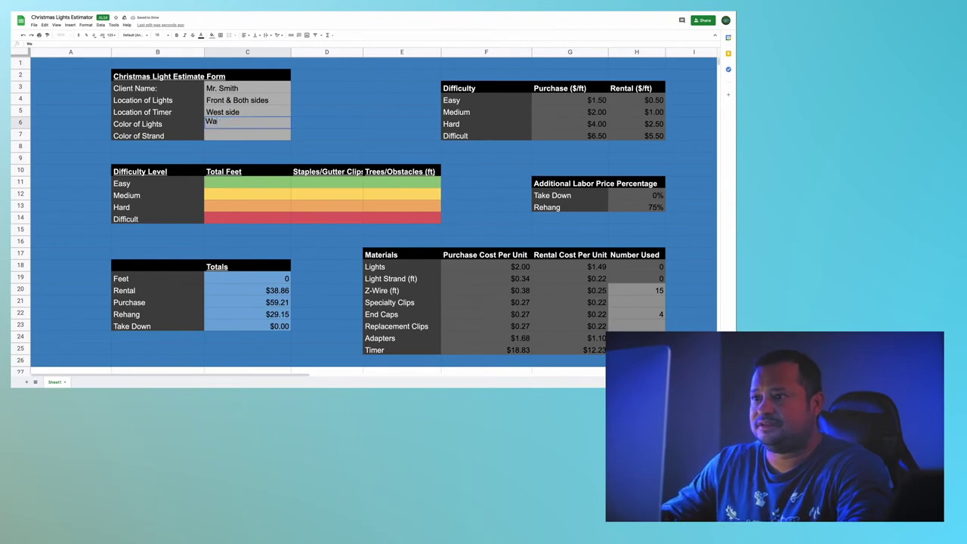
{"action": "type", "text": "rm White"}
{"action": "left_click", "coordinate": [244, 134]}
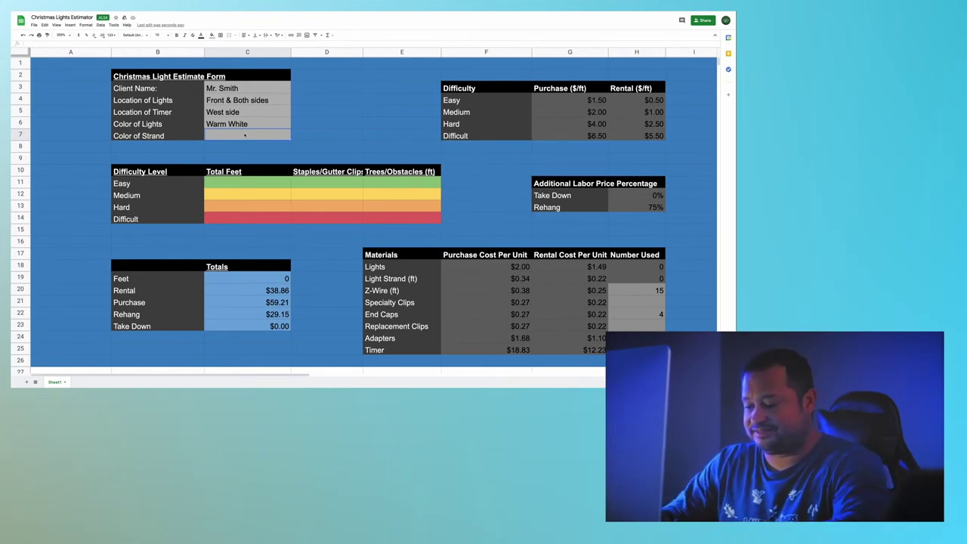
{"action": "type", "text": "White"}
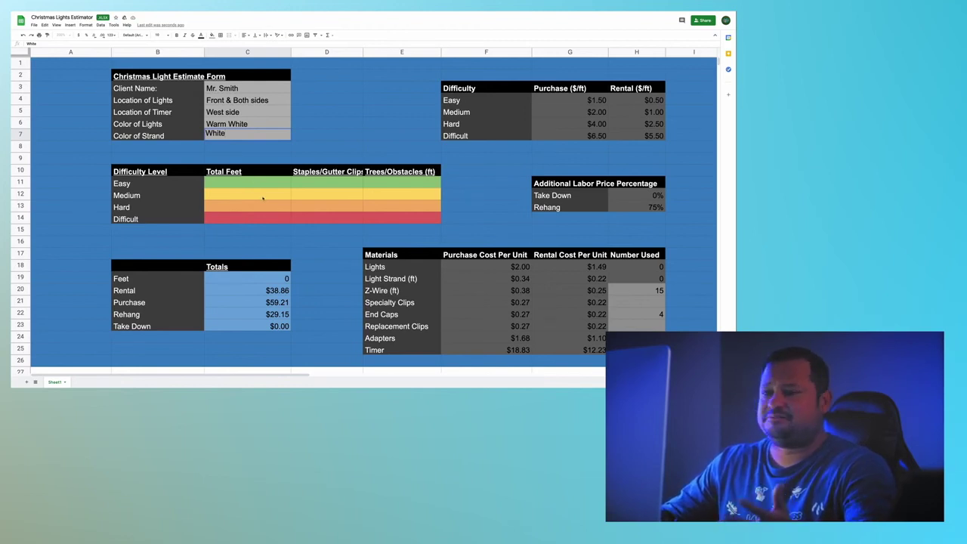
Enter the total feet per difficulty level: 77 for Easy, 35 for Medium, 120 for Hard and 69 for Difficult
{"action": "left_click", "coordinate": [252, 184]}
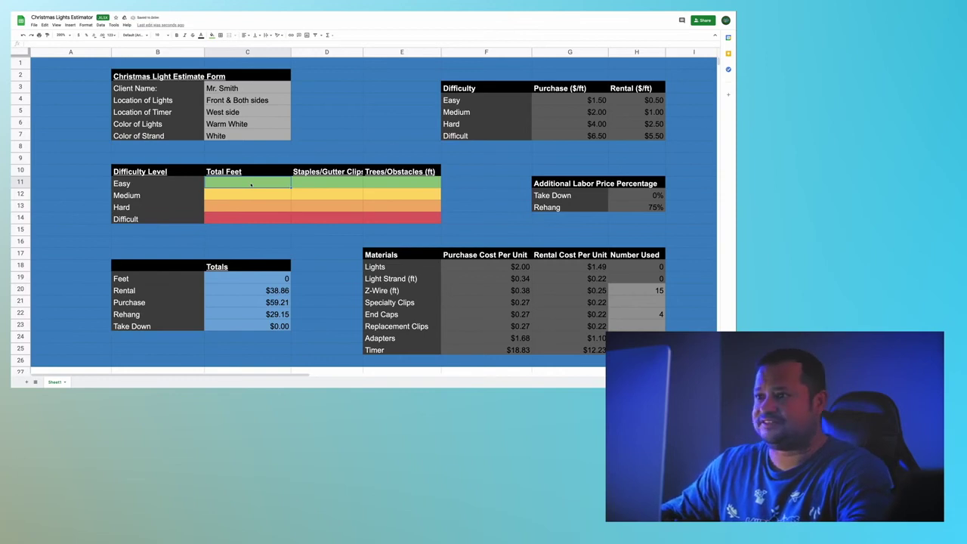
{"action": "type", "text": "77"}
{"action": "left_click", "coordinate": [253, 195]}
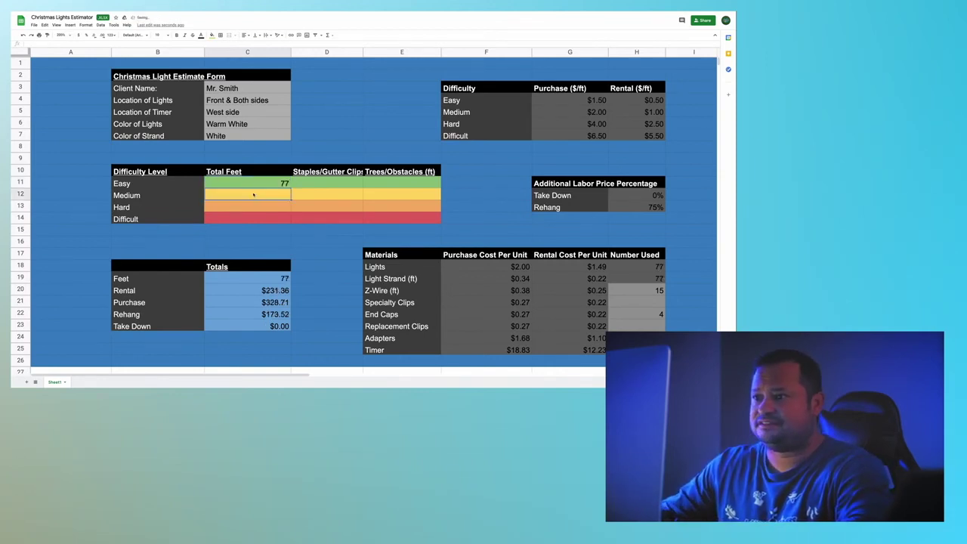
{"action": "type", "text": "35"}
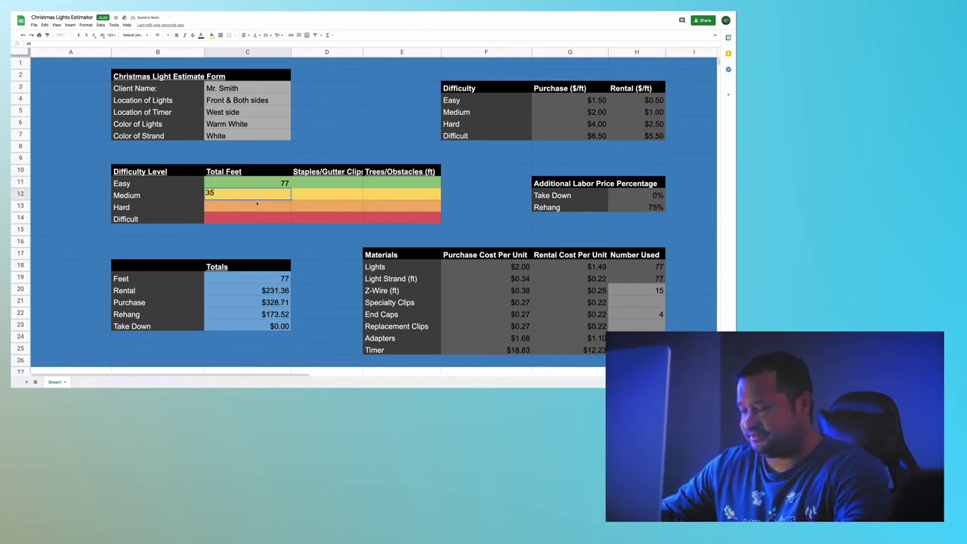
{"action": "left_click", "coordinate": [257, 204]}
{"action": "type", "text": "120"}
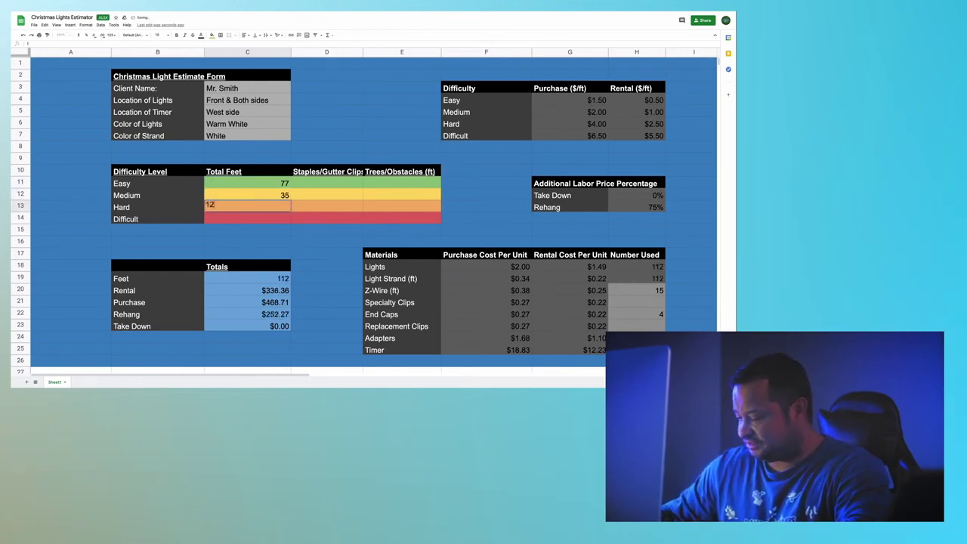
{"action": "left_click", "coordinate": [261, 219]}
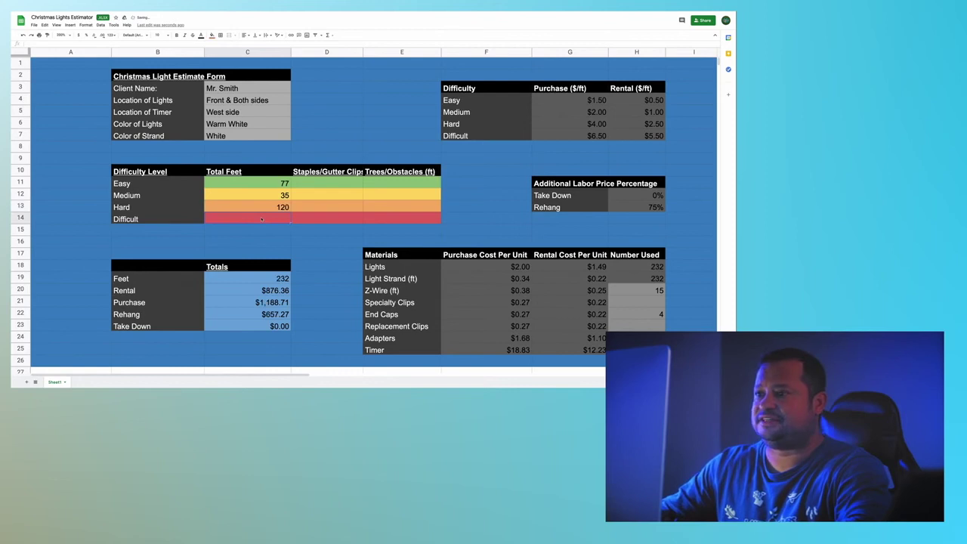
{"action": "type", "text": "69"}
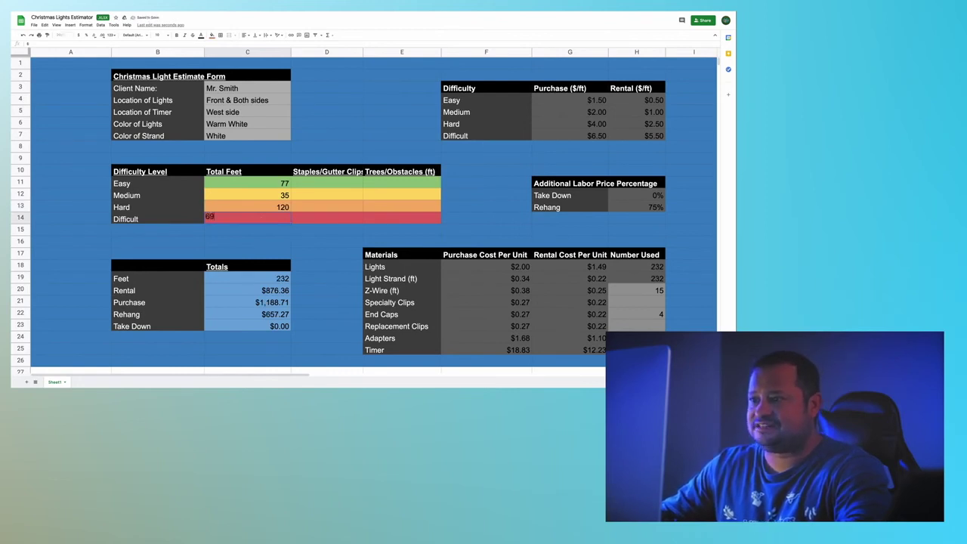
{"action": "key", "text": "Return"}
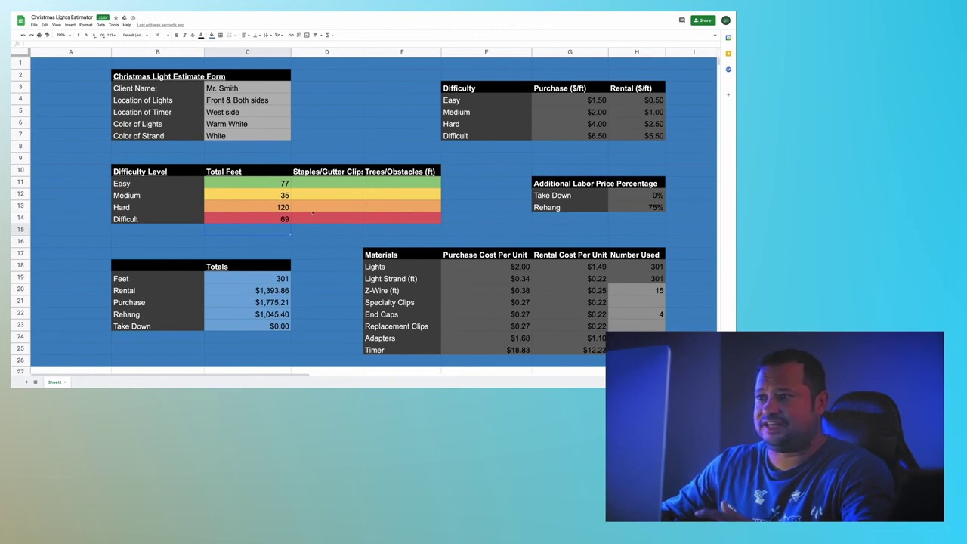
Enter 77 as the Easy row's Trees/Obstacles footage, and replace it with 10
{"action": "left_click", "coordinate": [402, 185]}
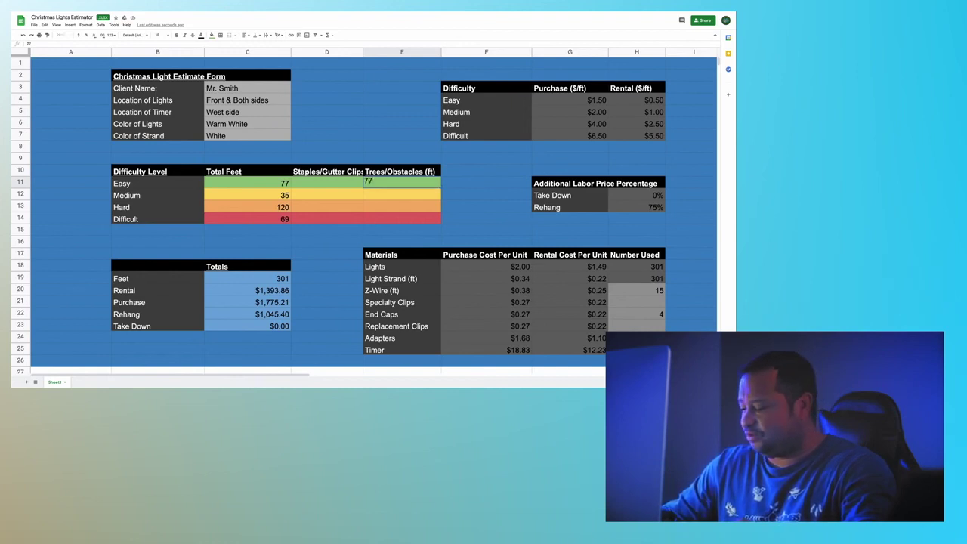
{"action": "left_click", "coordinate": [403, 234]}
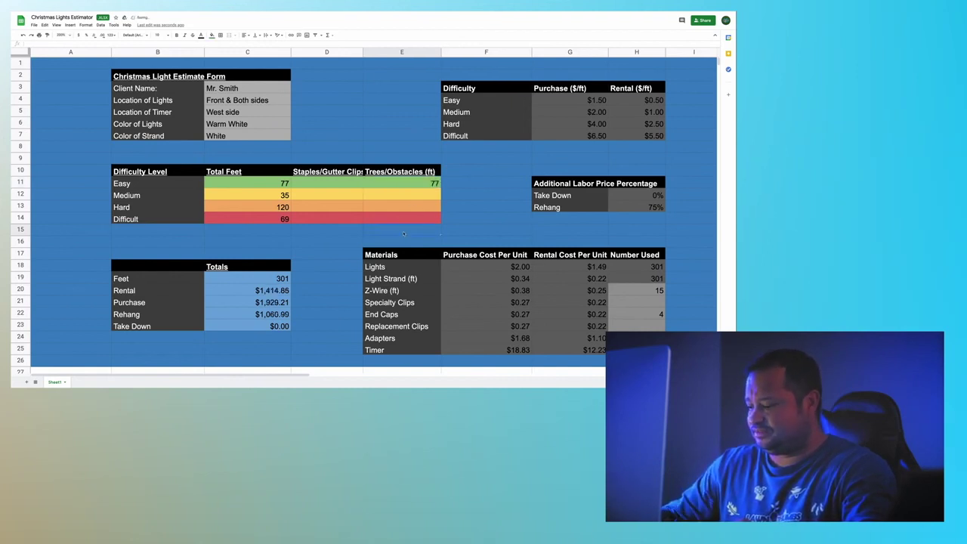
{"action": "left_click", "coordinate": [401, 181]}
{"action": "type", "text": "10"}
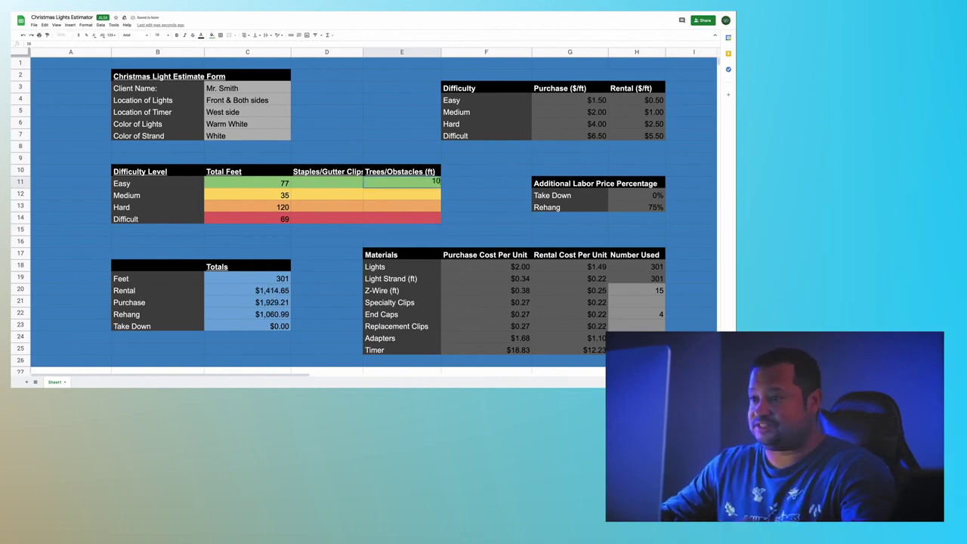
{"action": "key", "text": "Return"}
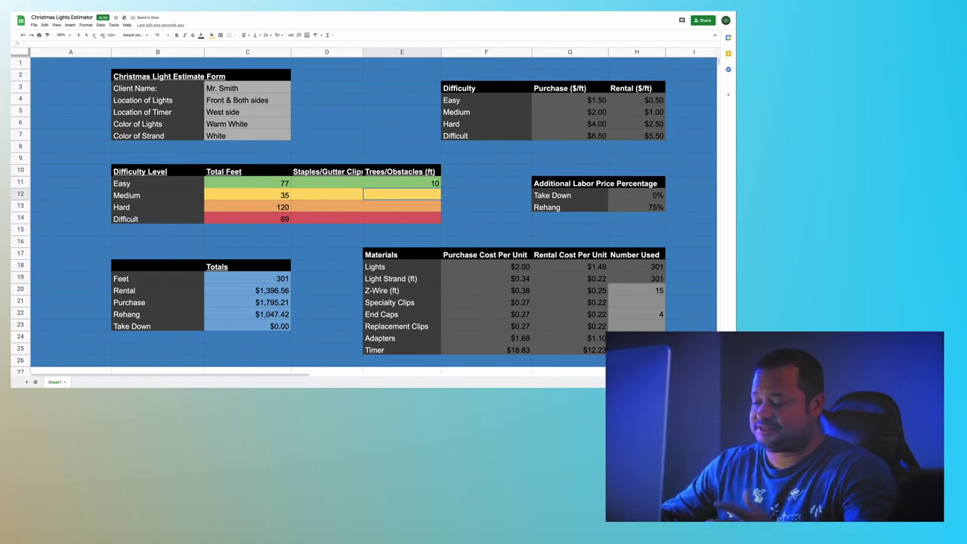
Set the Staples/Gutter Clips value for the Easy difficulty level to 77
{"action": "left_click", "coordinate": [340, 182]}
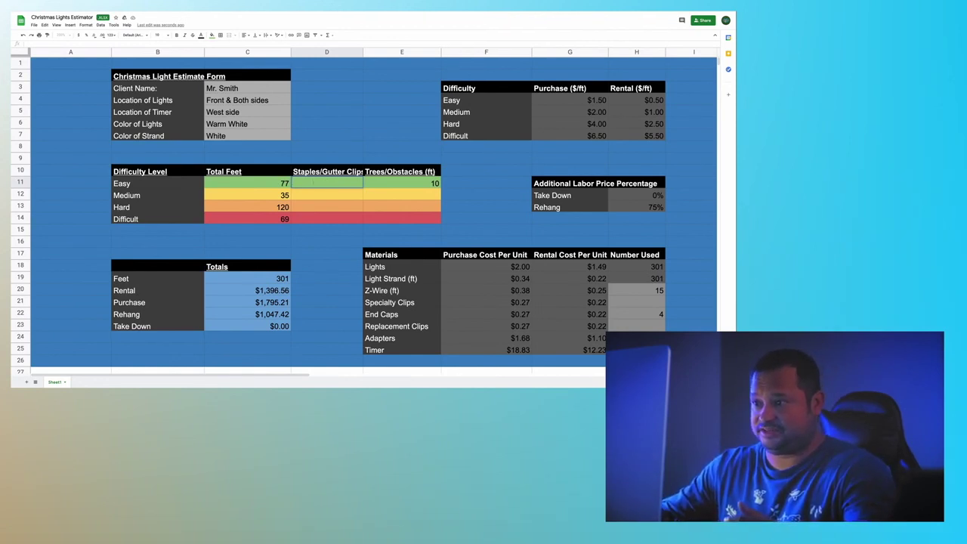
{"action": "type", "text": "77"}
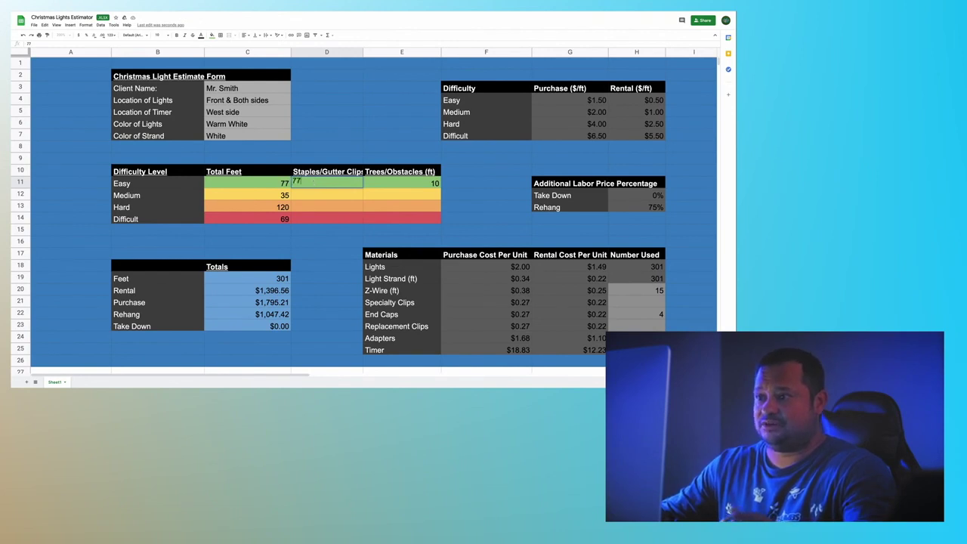
{"action": "key", "text": "Return"}
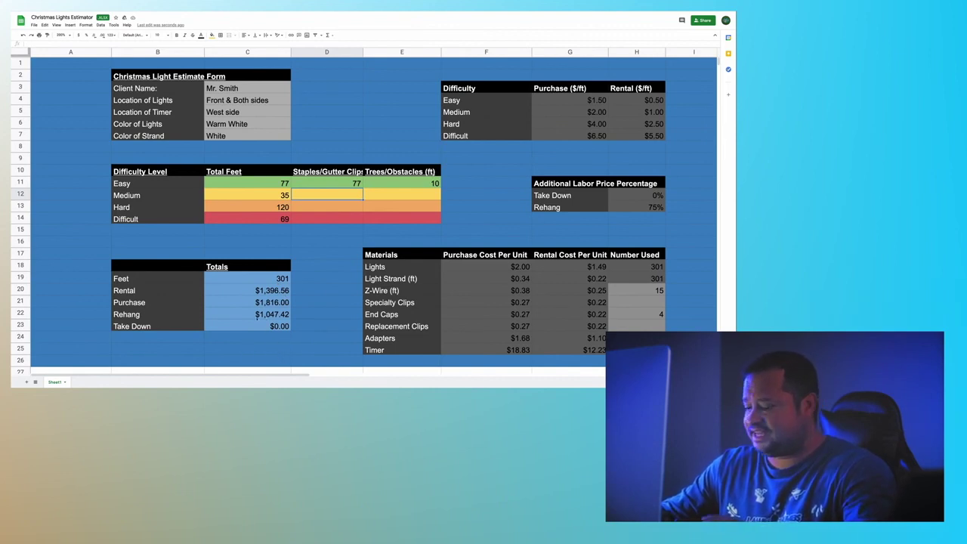
Clear the Staples/Gutter Clips and Trees/Obstacles values from the Easy row
{"action": "left_click", "coordinate": [333, 183]}
{"action": "key", "text": "Delete"}
{"action": "left_click", "coordinate": [405, 185]}
{"action": "key", "text": "Delete"}
{"action": "left_click", "coordinate": [282, 246]}
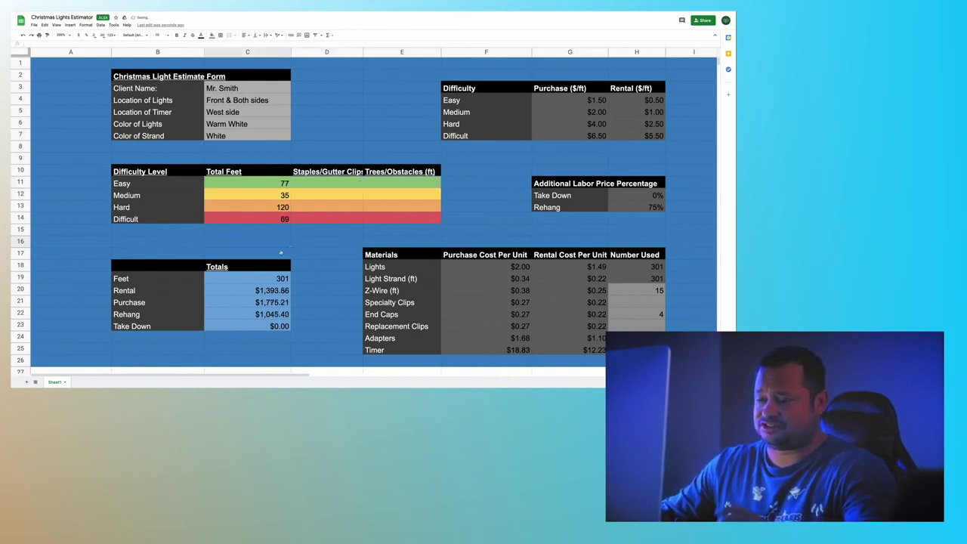
Review the calculated Feet, Rental, Purchase, Rehang and Take Down cells in the Totals table
{"action": "left_click", "coordinate": [394, 182]}
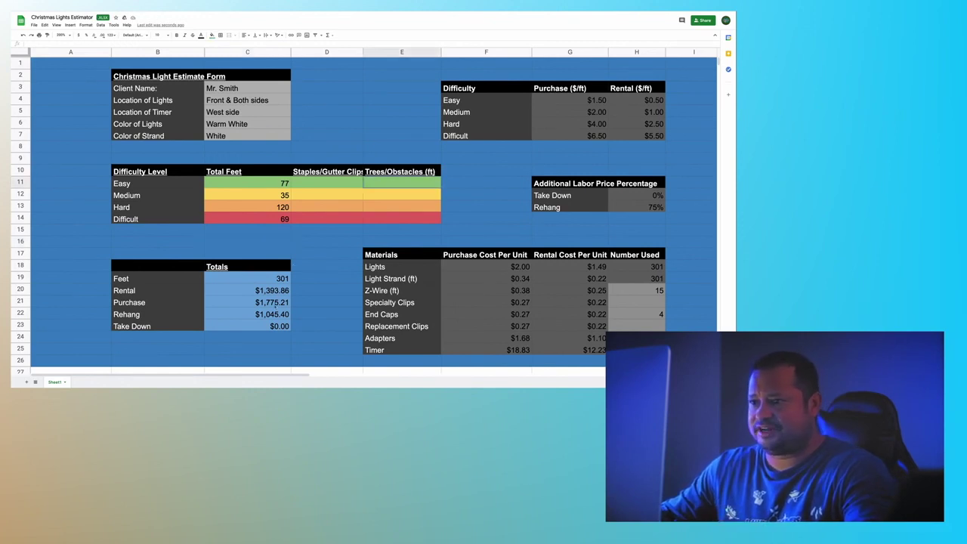
{"action": "left_click", "coordinate": [267, 278]}
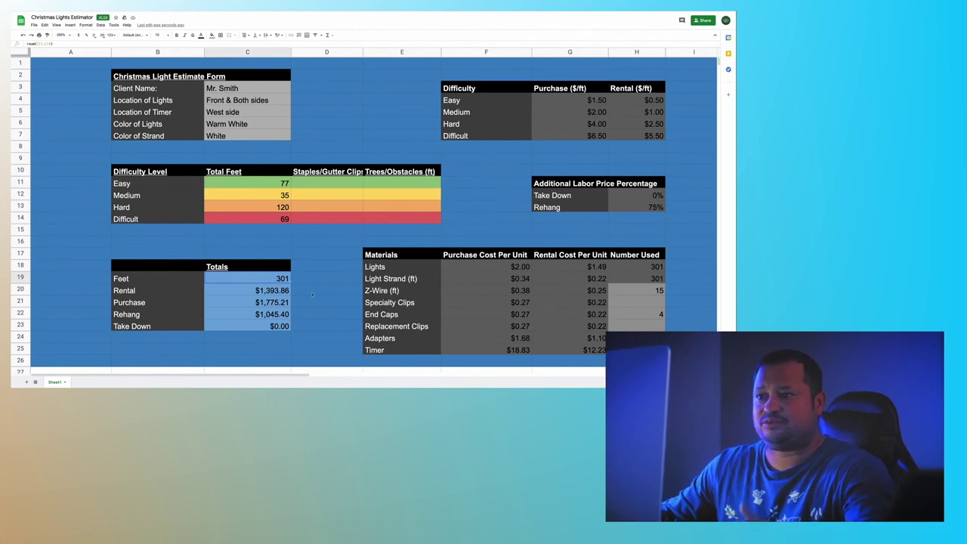
{"action": "left_click", "coordinate": [224, 293]}
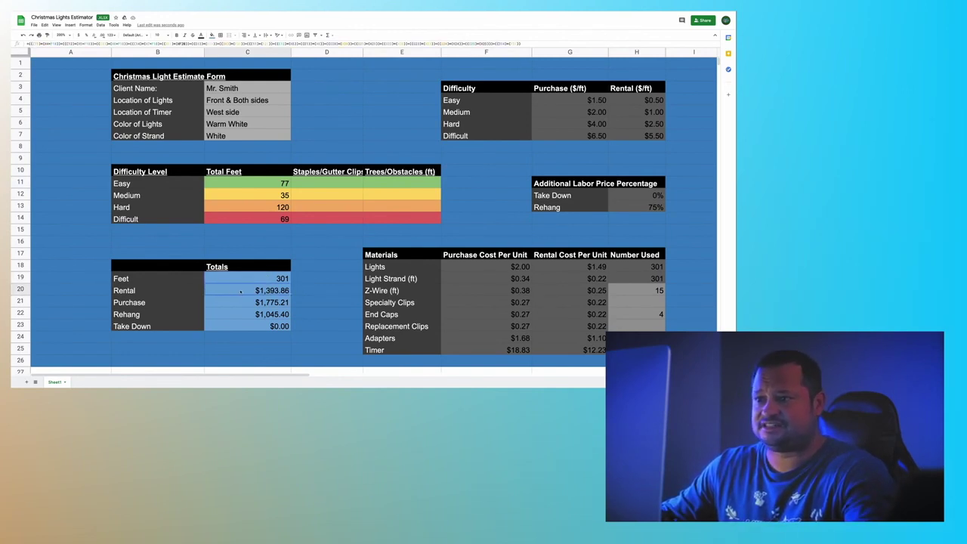
{"action": "left_click", "coordinate": [246, 301]}
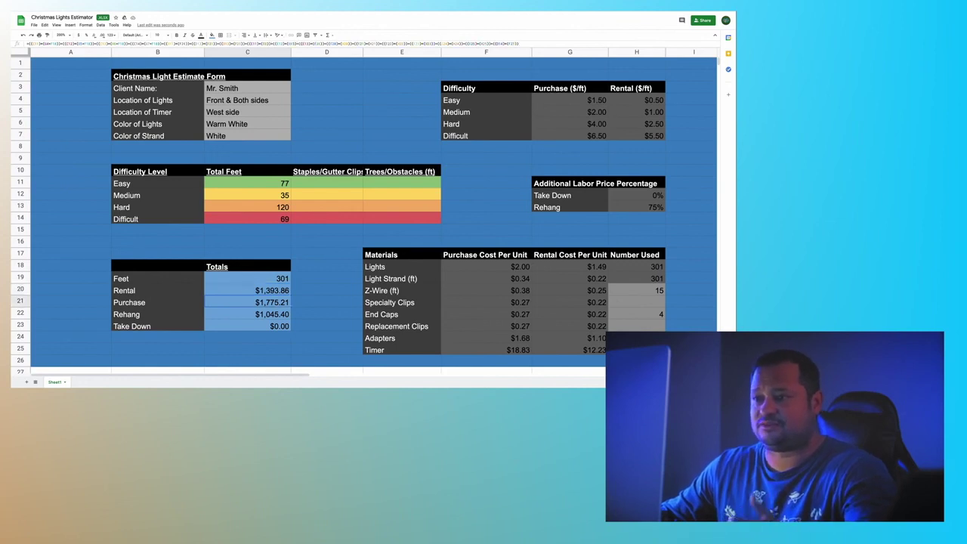
{"action": "left_click", "coordinate": [247, 312]}
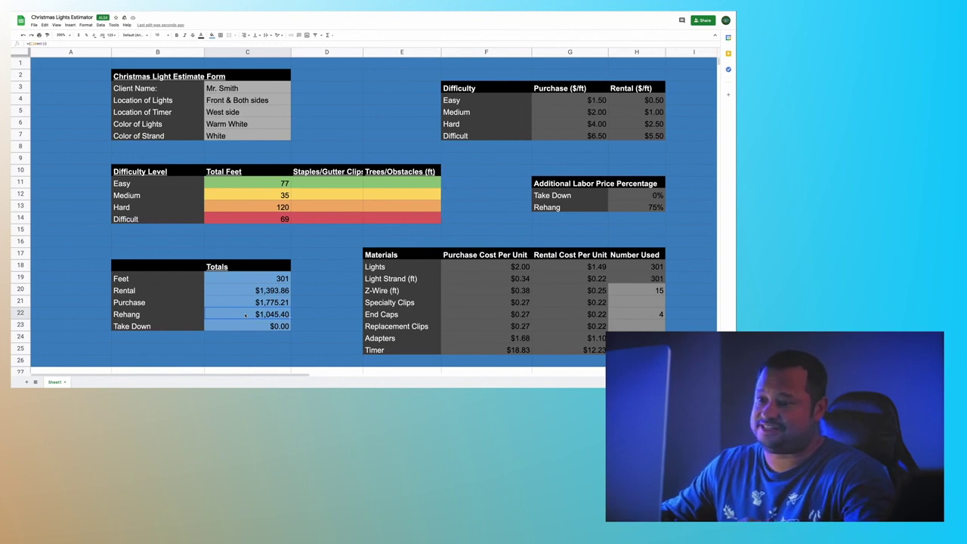
{"action": "key", "text": "Down"}
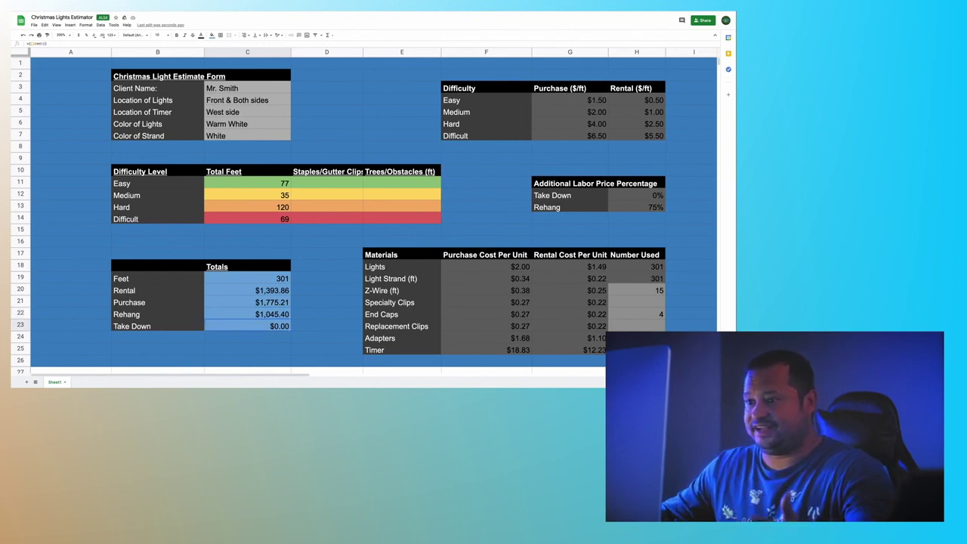